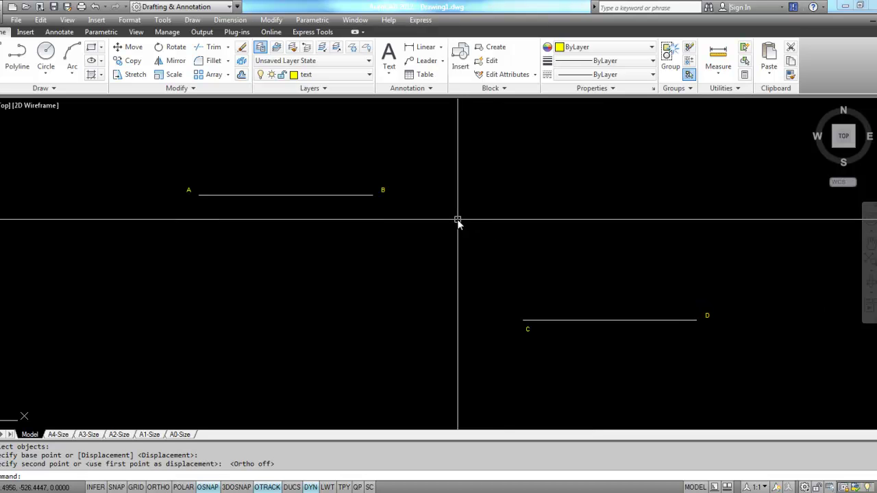
# Draw a straight line from endpoint B to endpoint C
pyautogui.press('Return')
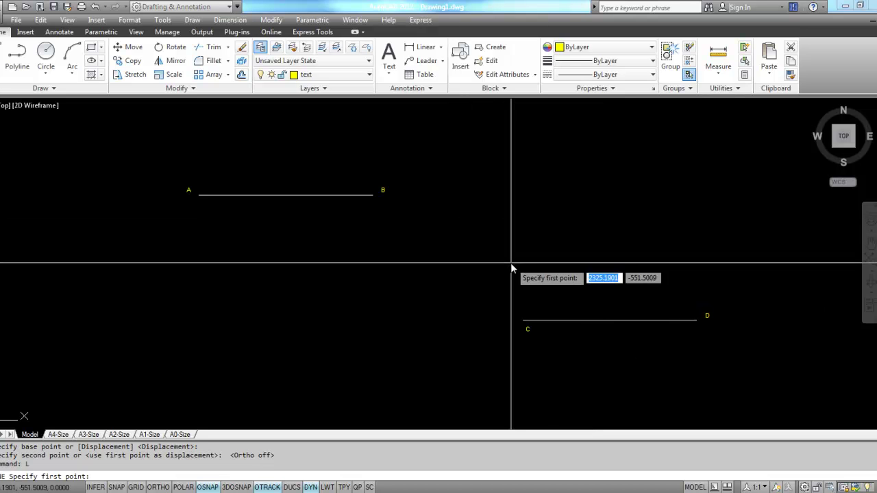
pyautogui.click(373, 196)
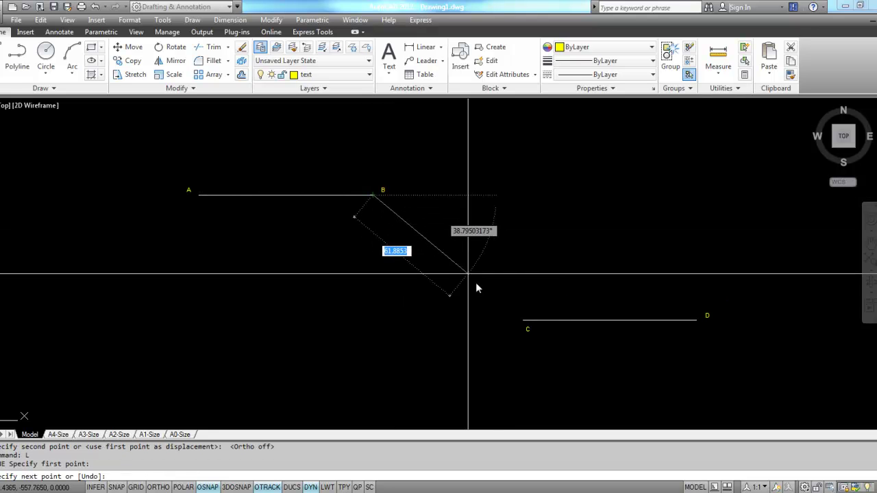
pyautogui.click(523, 321)
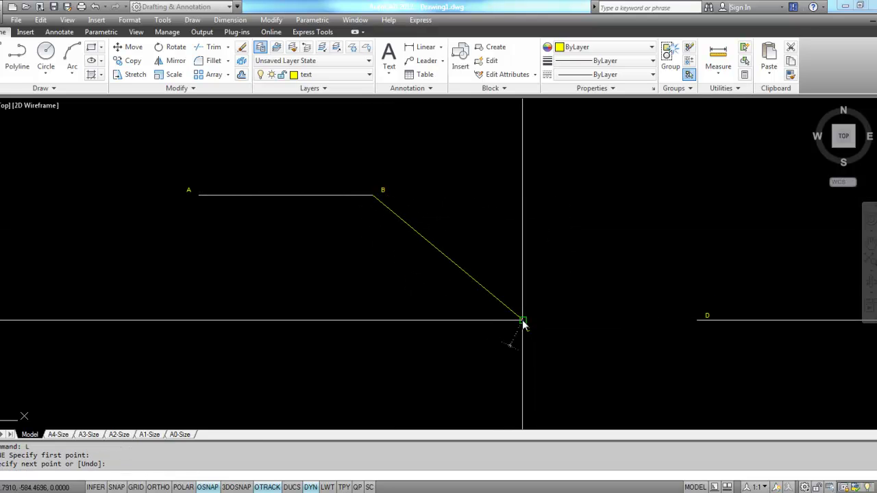
pyautogui.press('Return')
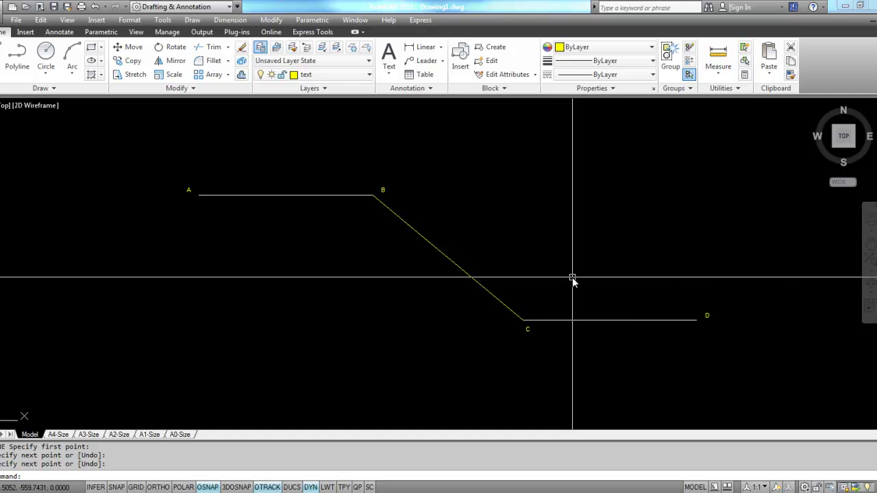
# Divide line BC into 4 equal segments with DIV
pyautogui.write('div')
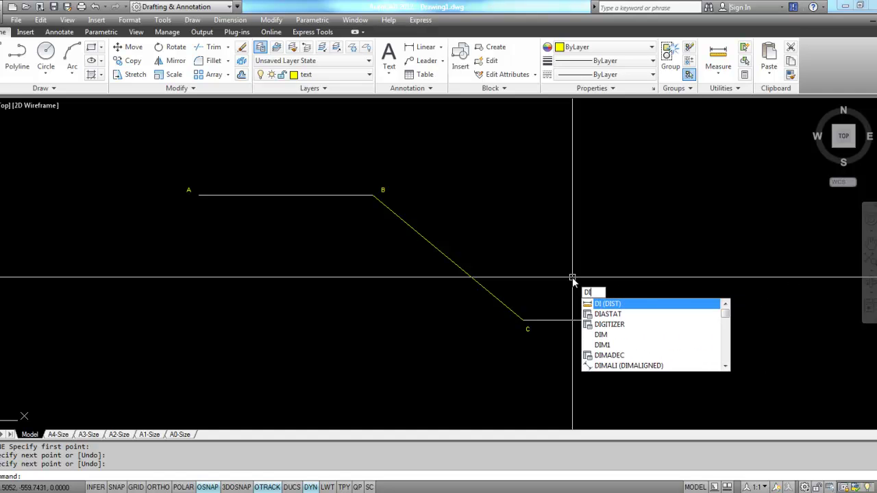
pyautogui.press('Return')
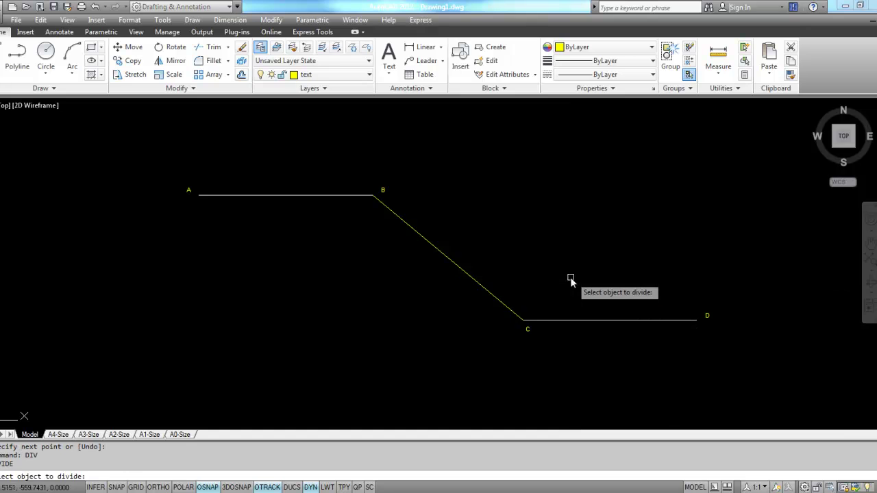
pyautogui.click(484, 288)
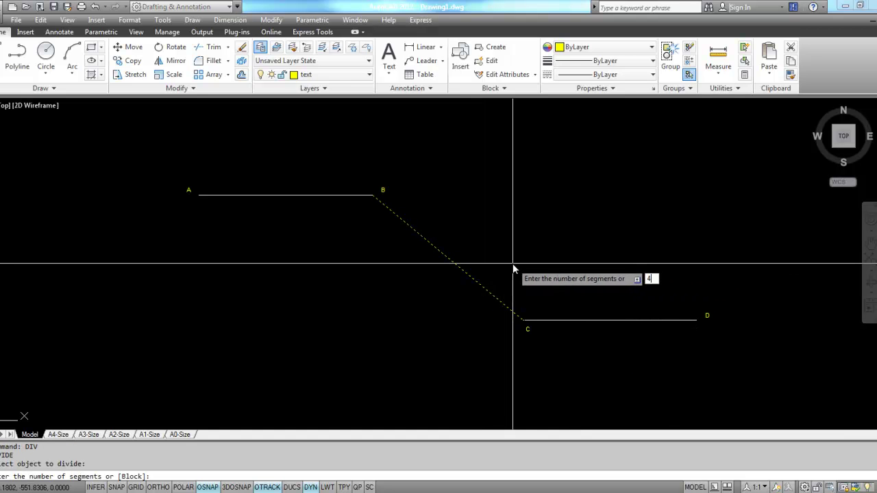
pyautogui.press('Return')
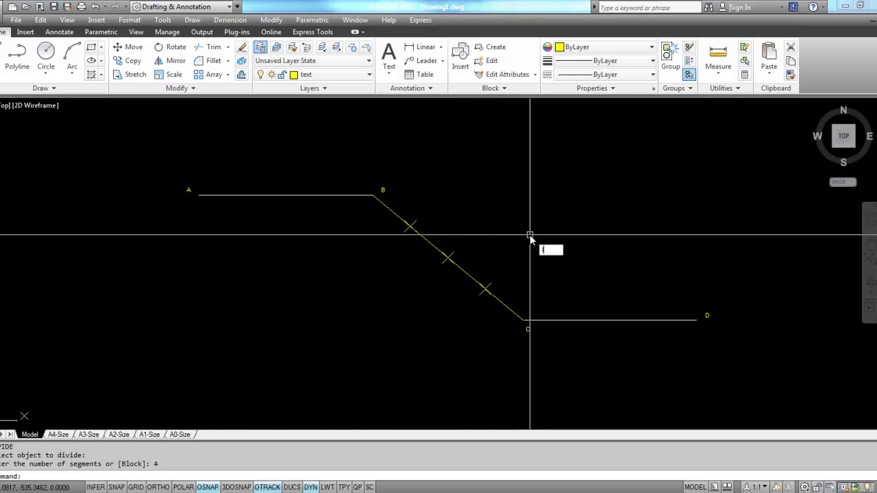
# With Ortho on, draw a vertical line up from C and another down from B
pyautogui.write('l')
pyautogui.press('Return')
pyautogui.click(524, 320)
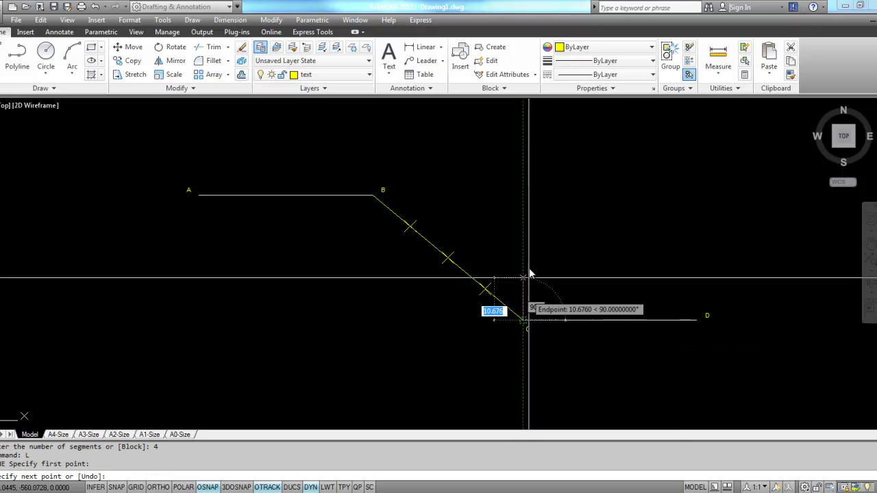
pyautogui.press('F8')
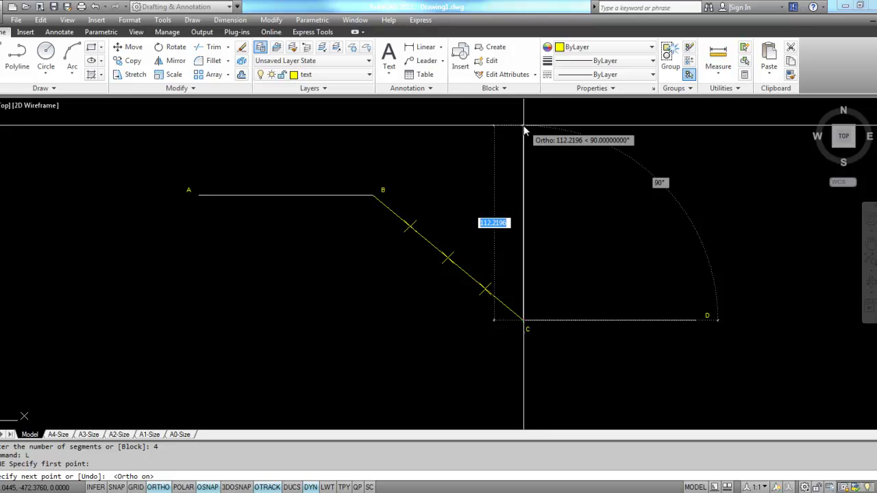
pyautogui.click(523, 111)
pyautogui.press('Return')
pyautogui.press('Return')
pyautogui.click(373, 195)
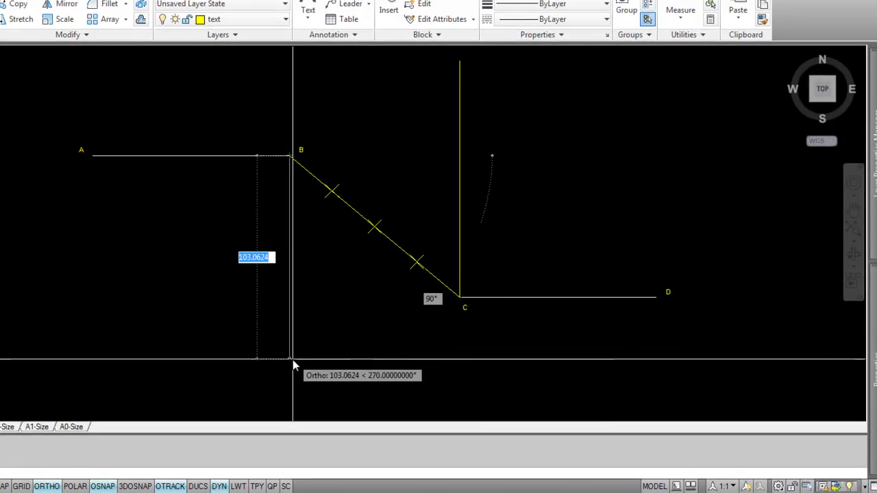
pyautogui.click(293, 360)
pyautogui.press('Return')
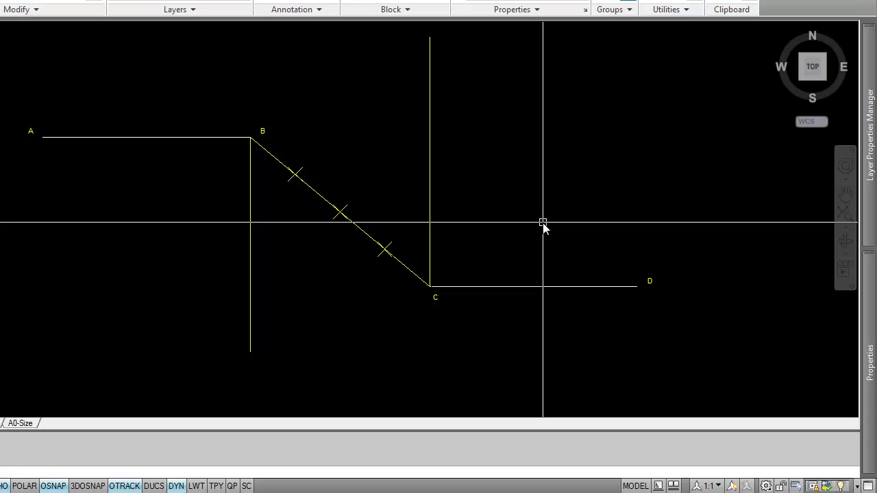
# Rotate a copy of BC by 90° about its first division node
pyautogui.write('ro')
pyautogui.press('Return')
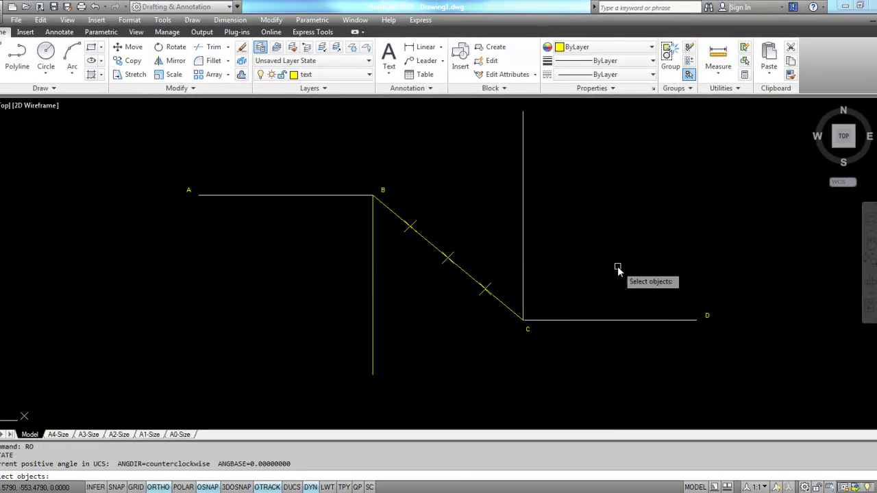
pyautogui.click(427, 243)
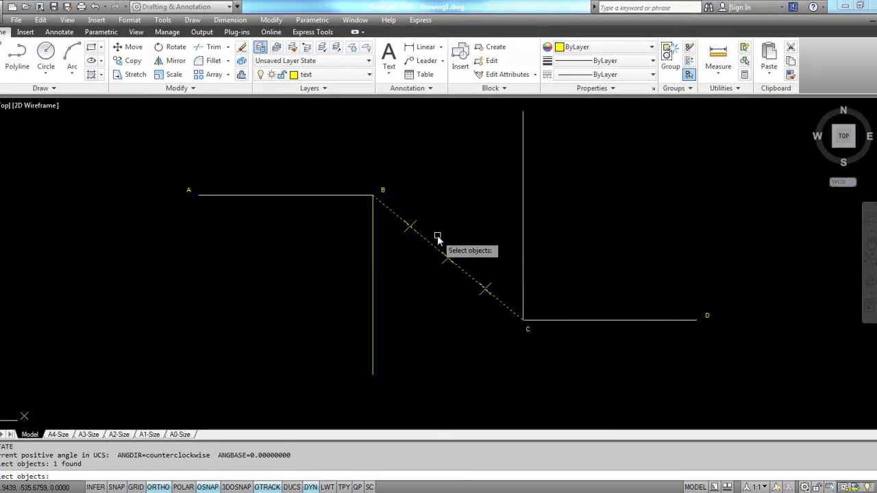
pyautogui.press('Return')
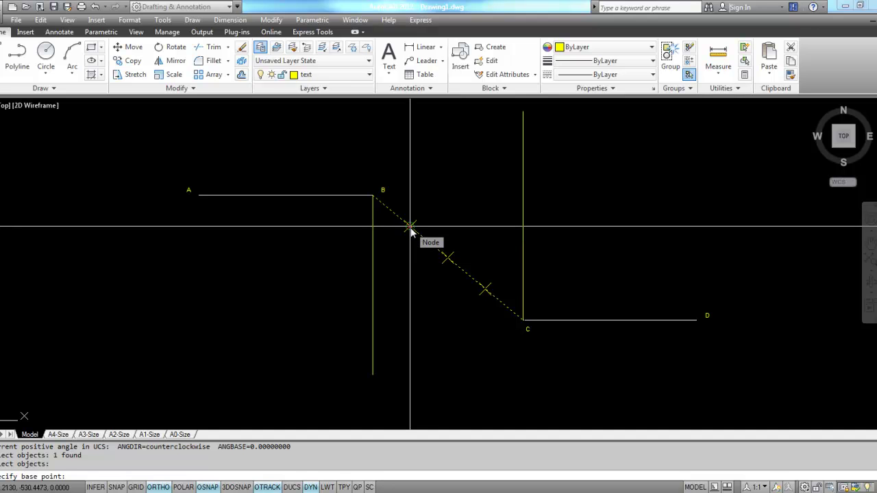
pyautogui.click(410, 228)
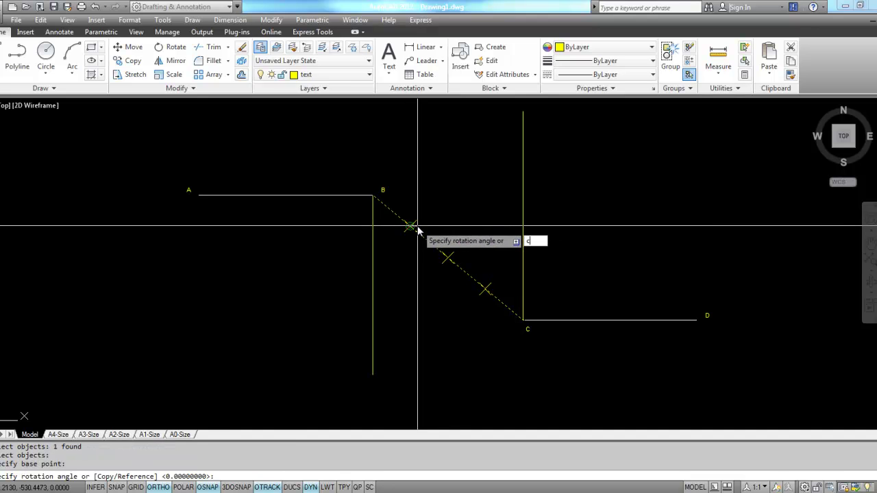
pyautogui.press('Return')
pyautogui.write('90')
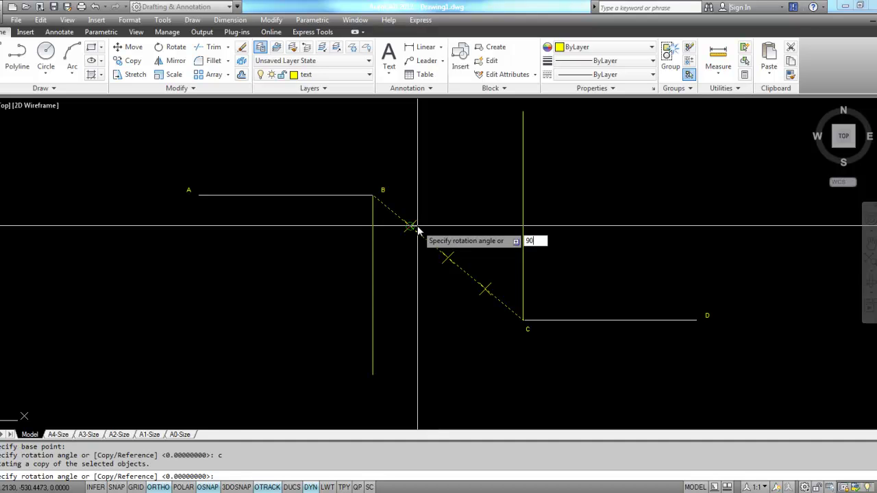
pyautogui.press('Return')
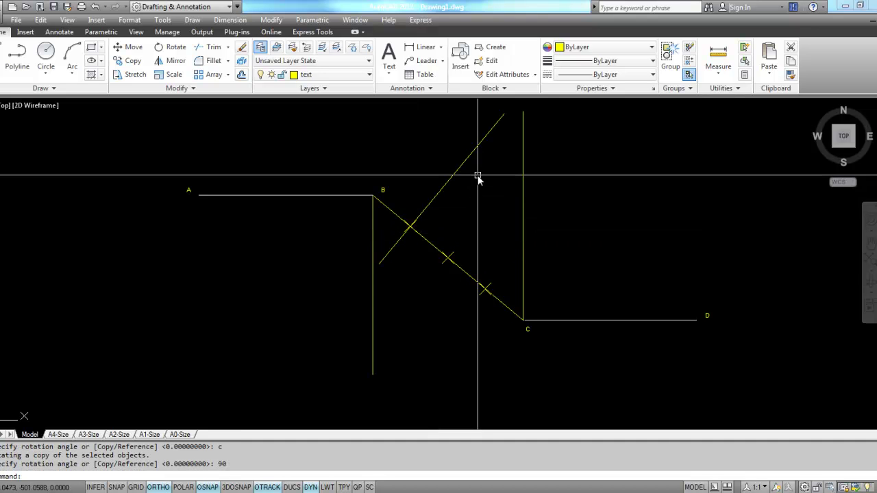
# Copy the perpendicular from BC's first division mark to its third division mark
pyautogui.write('co')
pyautogui.press('Return')
pyautogui.click(435, 199)
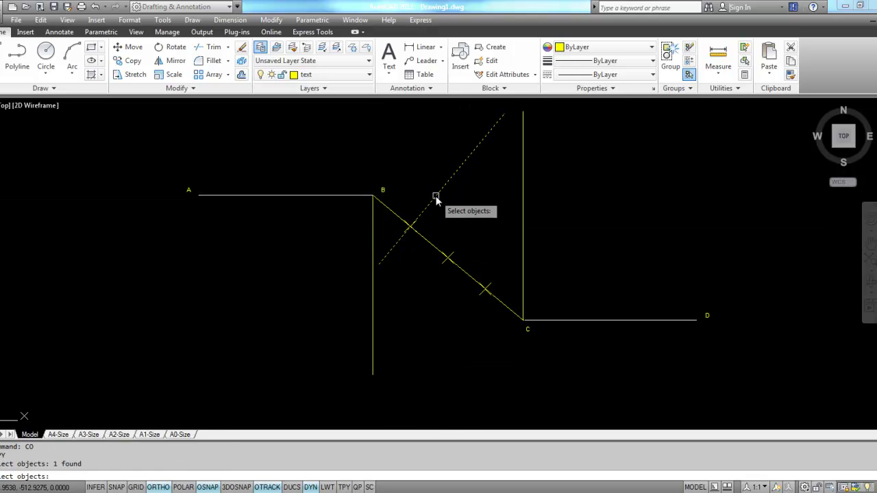
pyautogui.press('Return')
pyautogui.click(412, 226)
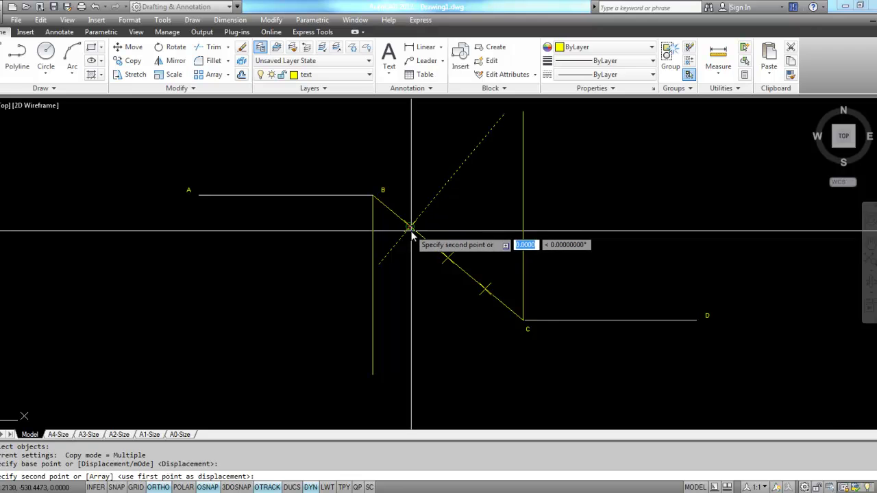
pyautogui.click(485, 289)
pyautogui.press('Return')
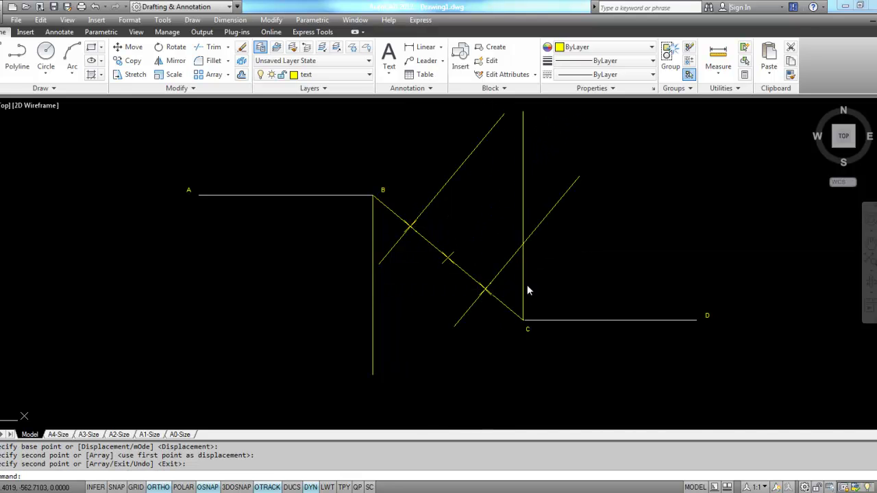
# Extend the first perpendicular to the vertical line below B
pyautogui.write('ex')
pyautogui.press('Return')
pyautogui.click(374, 288)
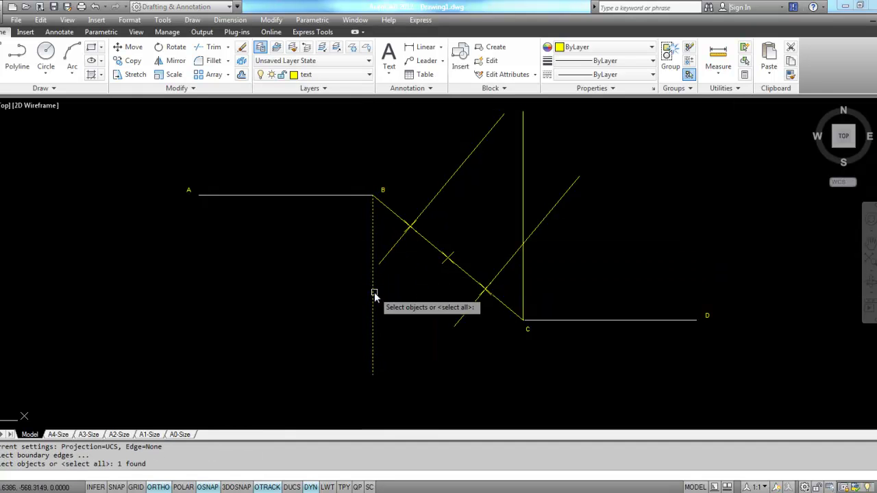
pyautogui.press('Return')
pyautogui.press('Return')
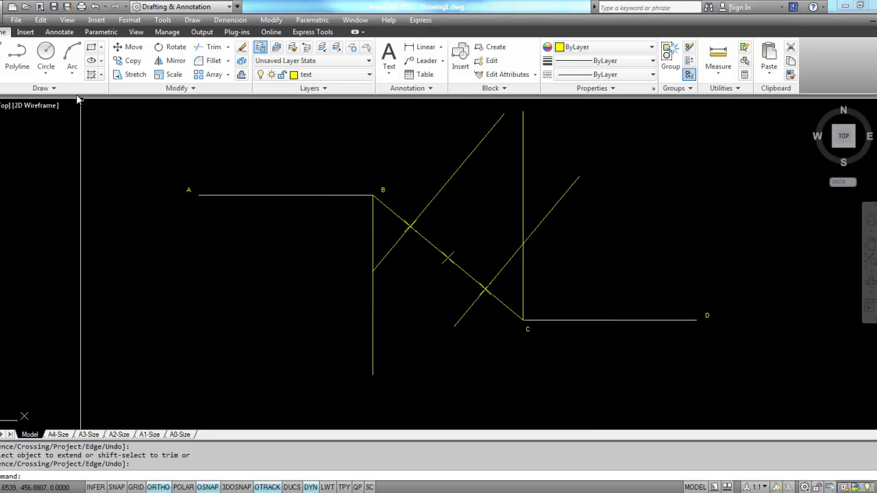
# Draw a circle centred on B's vertical through B, and one centred on C's vertical through C
pyautogui.click(46, 54)
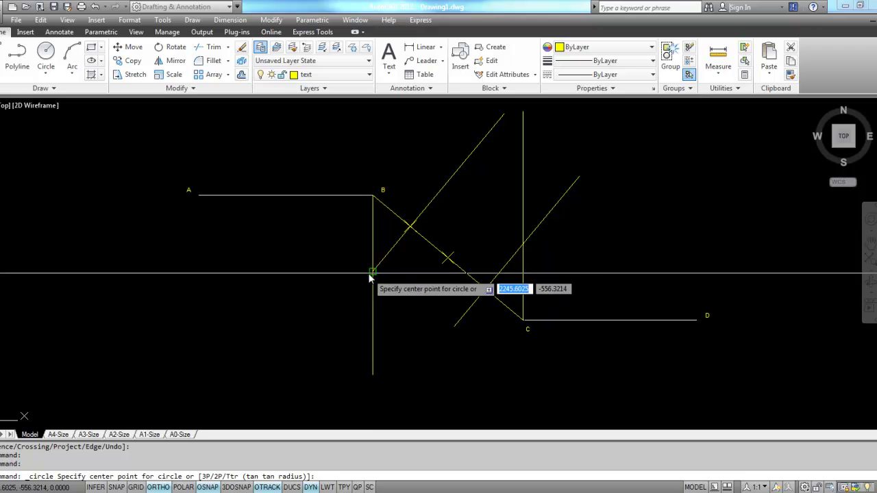
pyautogui.click(371, 272)
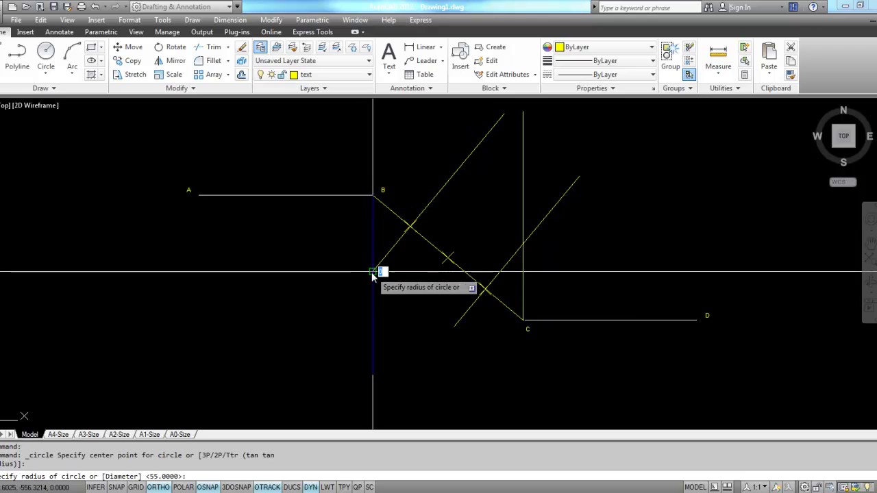
pyautogui.click(374, 199)
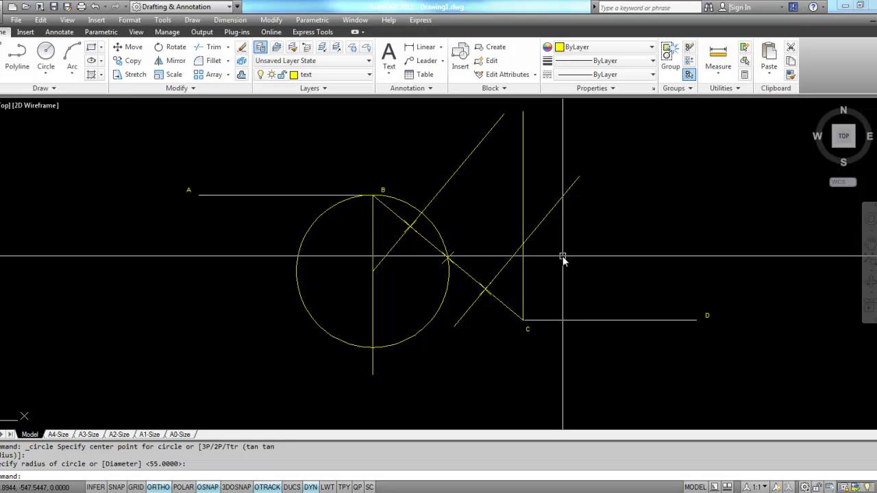
pyautogui.press('Return')
pyautogui.click(524, 245)
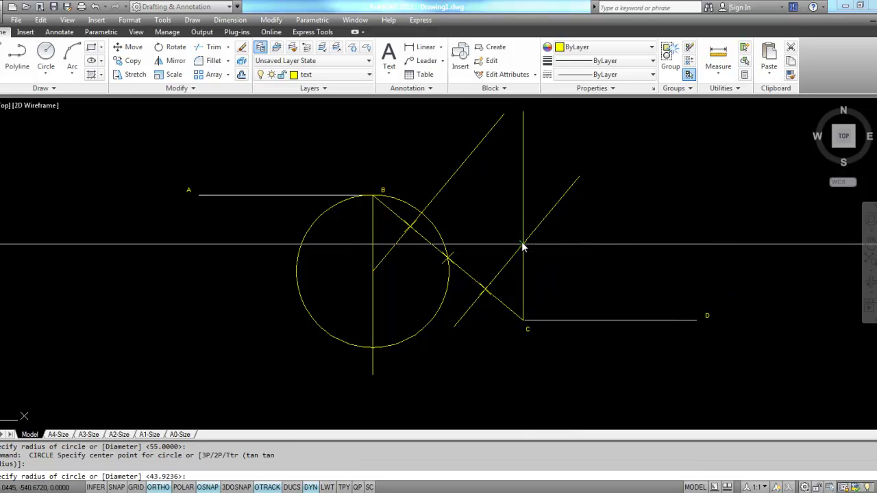
pyautogui.click(527, 318)
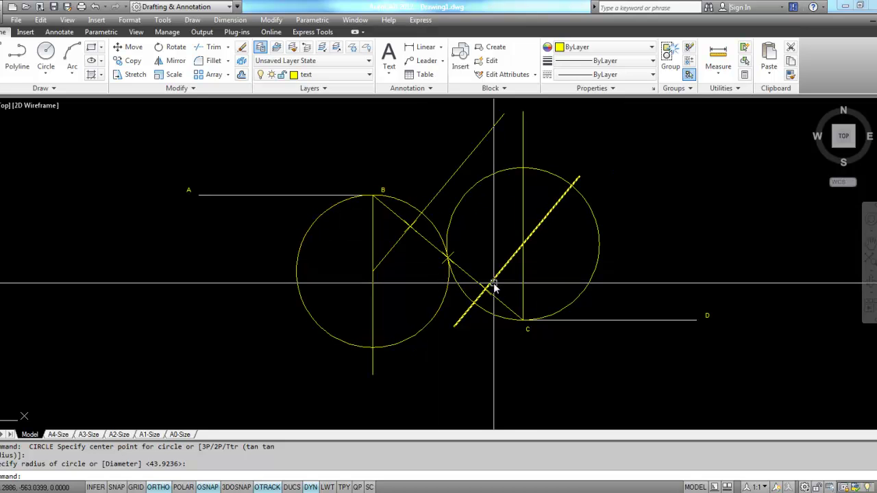
# Trim both circles against each other and the two verticals, leaving the two tangent arcs
pyautogui.press('Return')
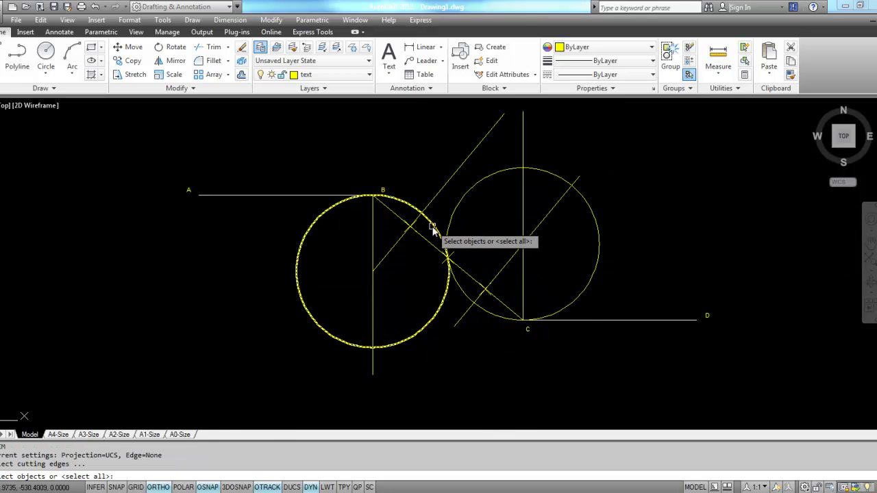
pyautogui.click(434, 227)
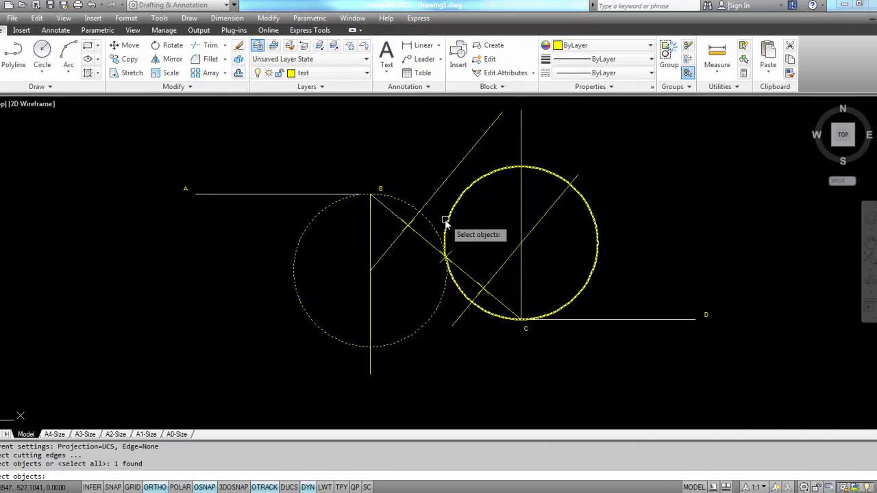
pyautogui.click(446, 221)
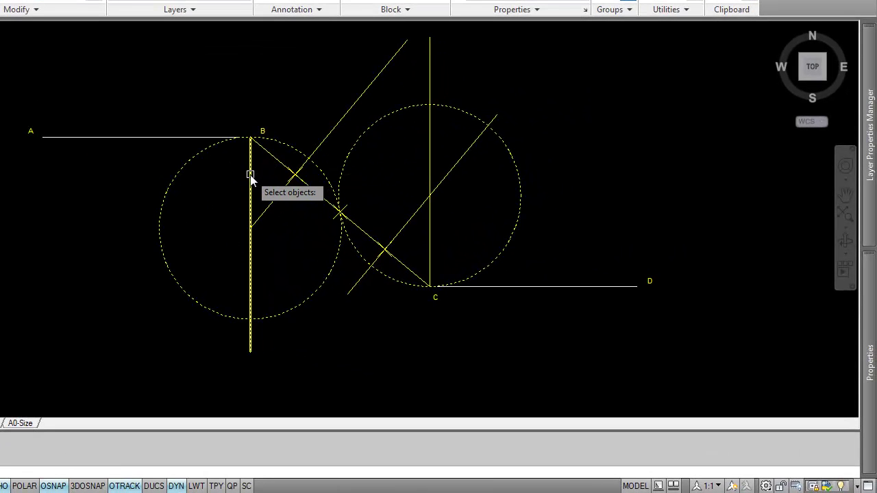
pyautogui.click(251, 177)
pyautogui.click(430, 144)
pyautogui.press('Return')
pyautogui.click(470, 120)
pyautogui.click(383, 121)
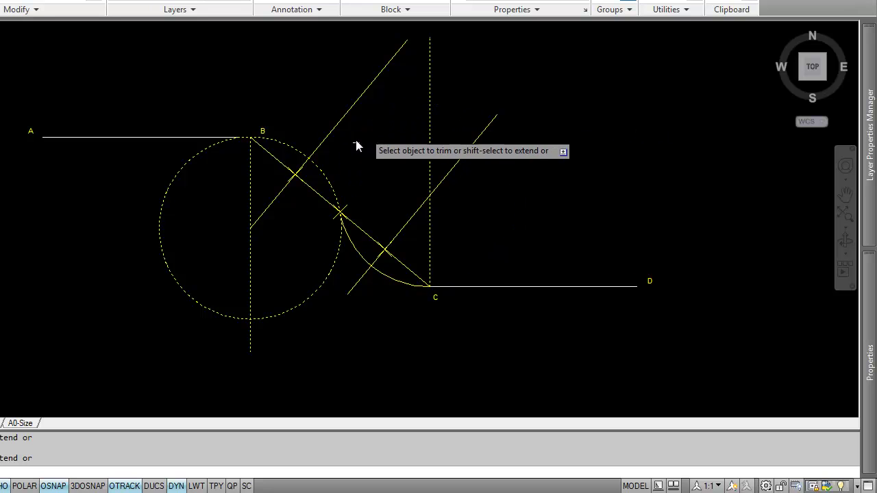
pyautogui.click(190, 157)
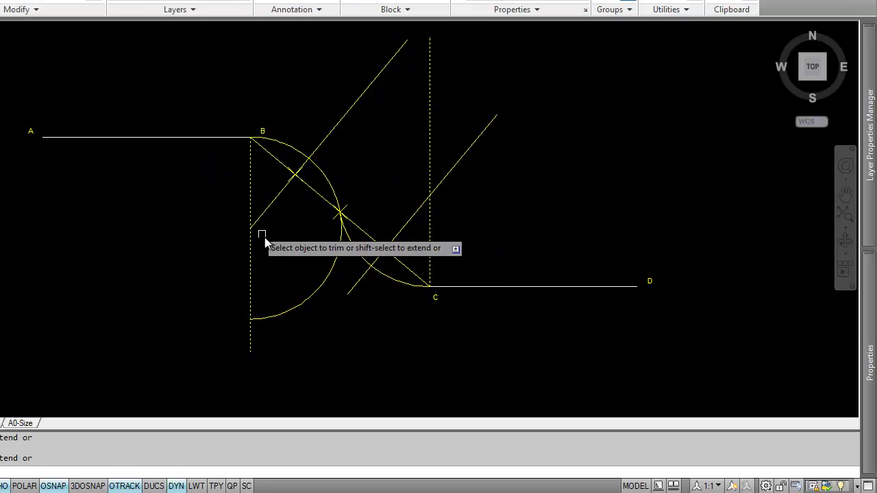
pyautogui.click(308, 298)
pyautogui.press('Return')
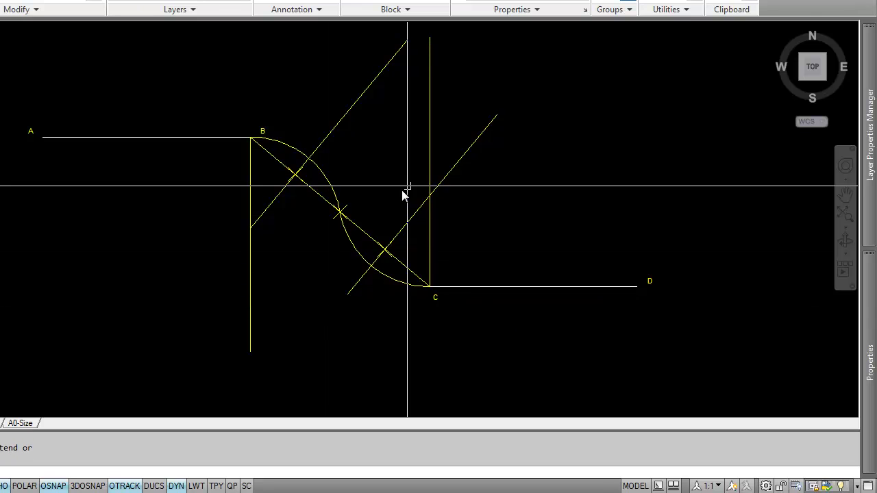
# Start ERASE with a crossing window over the construction lines
pyautogui.write('e')
pyautogui.press('Return')
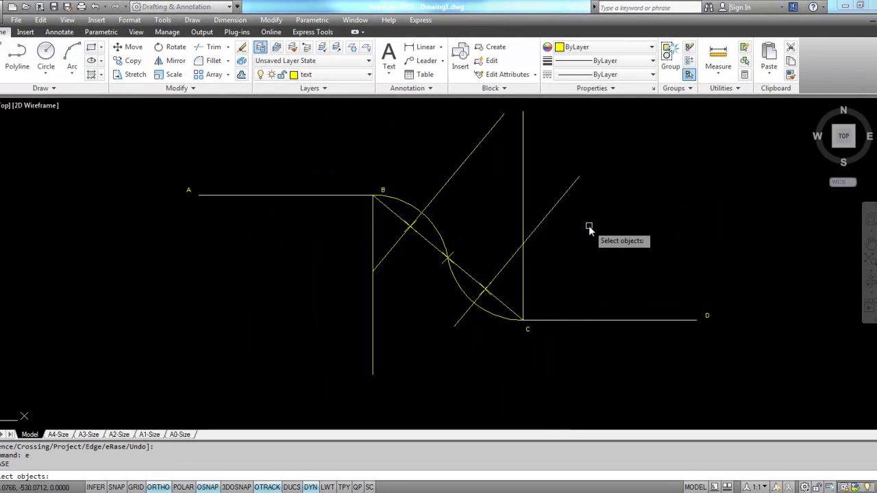
pyautogui.click(589, 228)
# Erase the perpendiculars, chord BC and vertical line, then select both arcs for erasing
pyautogui.click(516, 182)
pyautogui.click(476, 147)
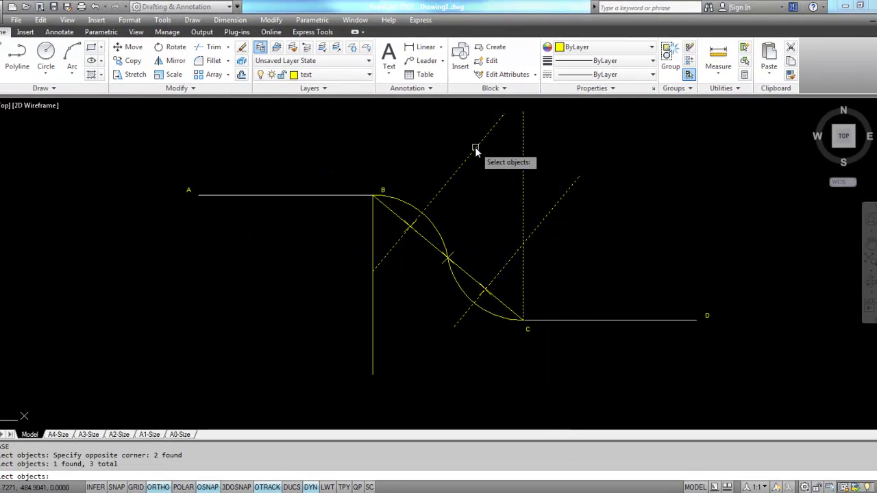
pyautogui.click(400, 218)
pyautogui.click(372, 247)
pyautogui.press('Return')
pyautogui.press('Return')
pyautogui.click(444, 245)
pyautogui.click(454, 273)
pyautogui.press('Return')
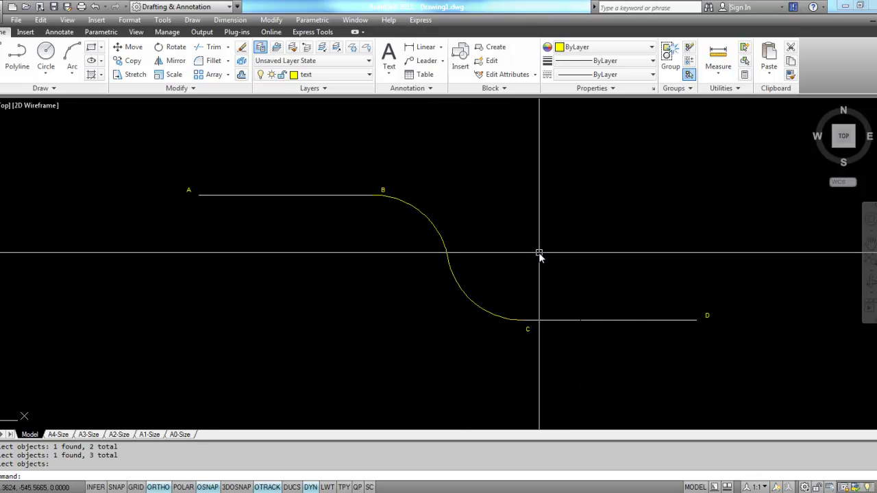
# Erase the two arcs with a crossing window
pyautogui.press('Return')
pyautogui.click(491, 229)
pyautogui.click(445, 270)
pyautogui.press('Return')
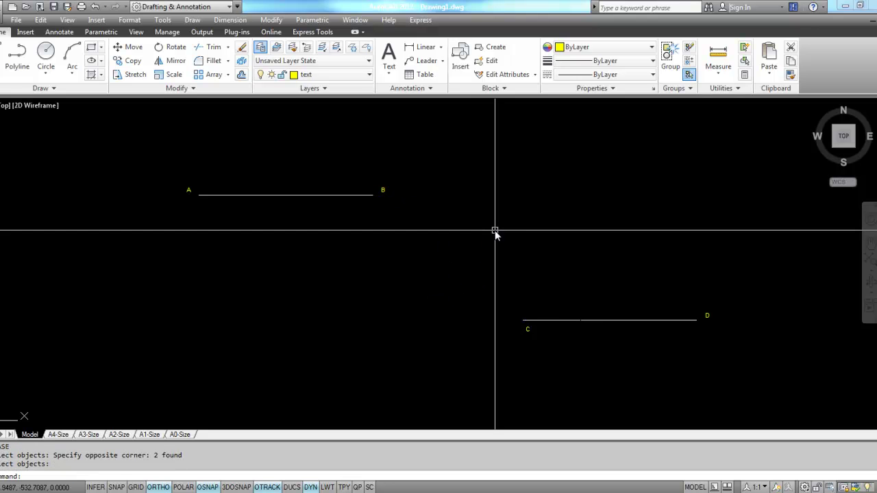
# Draw line BC and divide it into 4 equal parts
pyautogui.write('l')
pyautogui.press('Return')
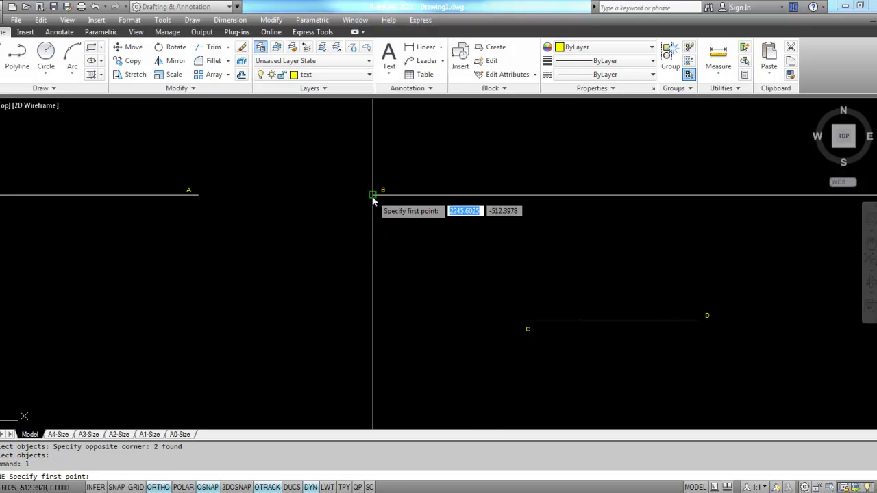
pyautogui.click(373, 195)
pyautogui.click(523, 320)
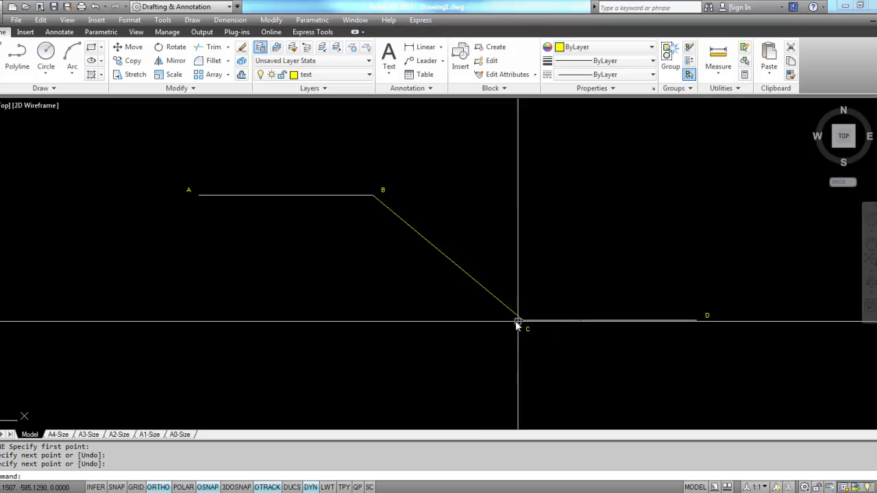
pyautogui.press('Return')
pyautogui.write('di')
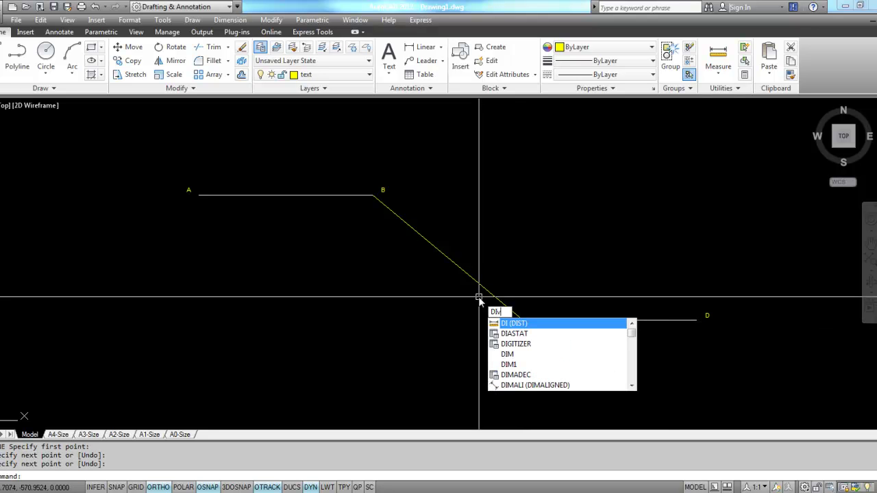
pyautogui.write('v')
pyautogui.press('Return')
pyautogui.click(473, 287)
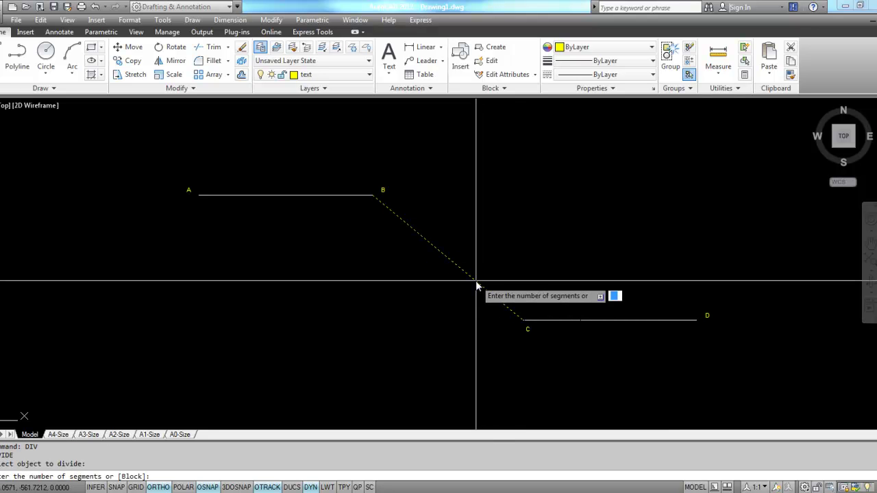
pyautogui.write('4')
pyautogui.press('Return')
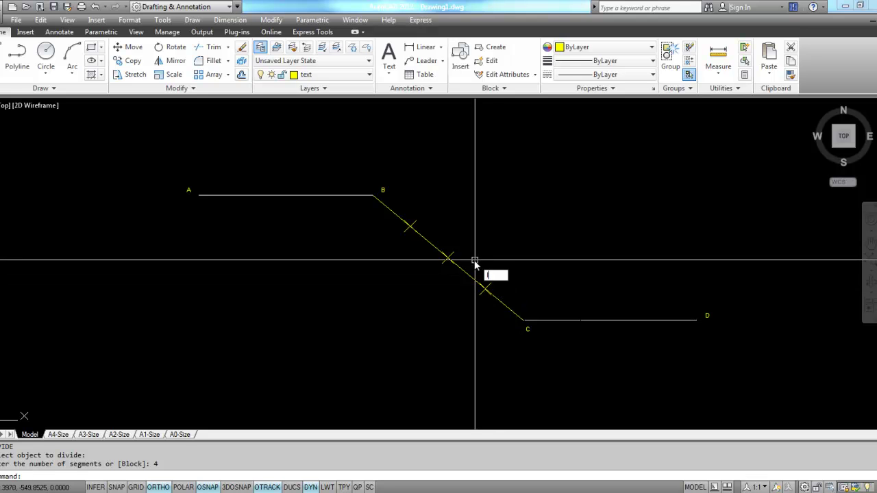
# Draw a vertical line down from B and another up from C
pyautogui.write('l')
pyautogui.press('Return')
pyautogui.click(374, 196)
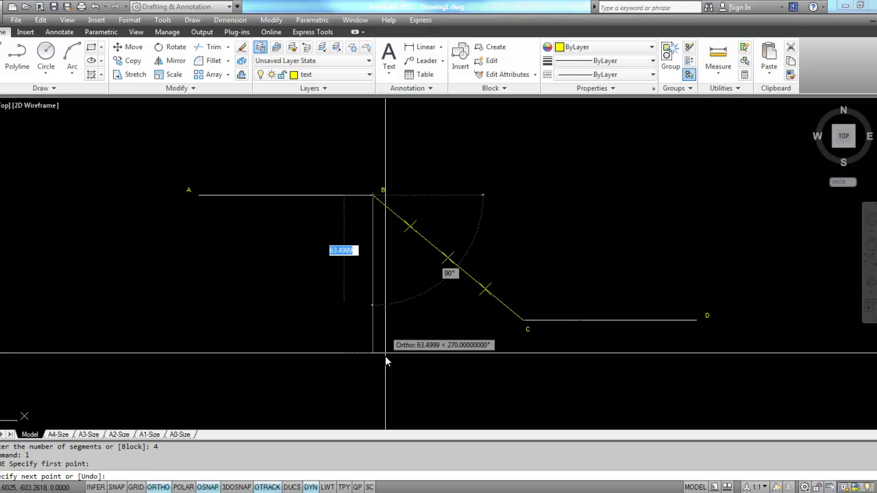
pyautogui.click(380, 392)
pyautogui.press('Return')
pyautogui.press('Return')
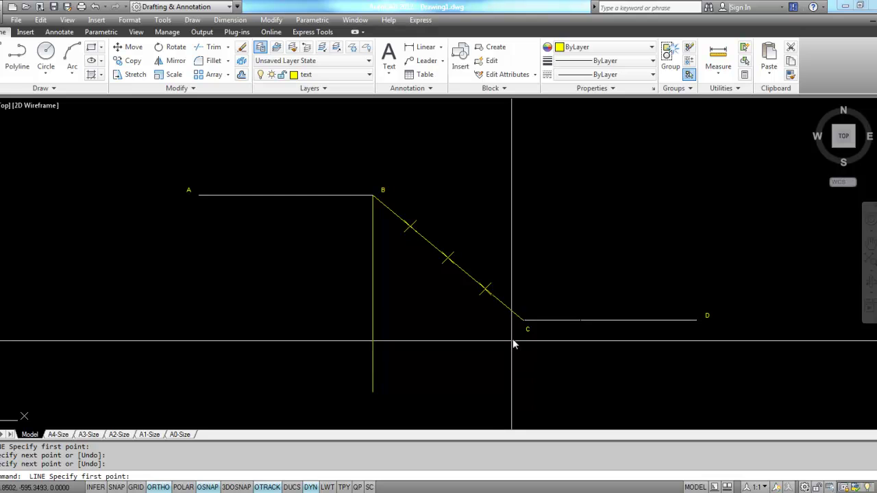
pyautogui.click(523, 320)
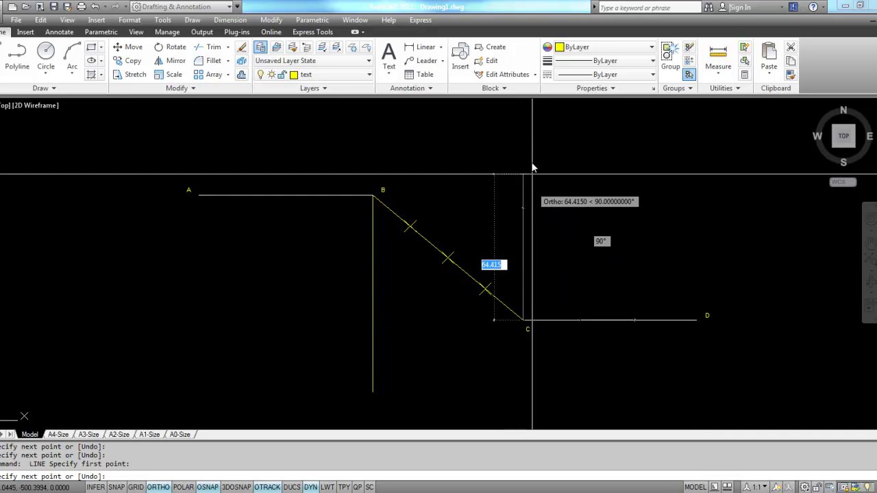
pyautogui.click(527, 133)
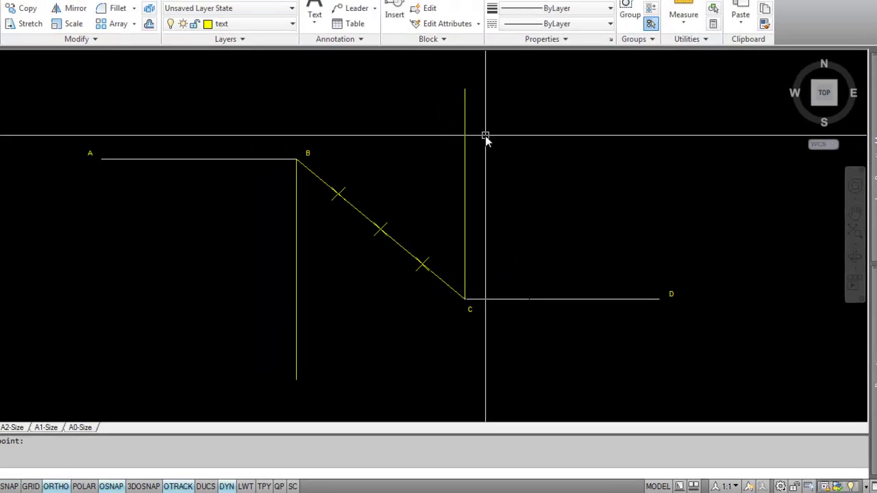
# Rotate a copy of BC by 90° about its first division point
pyautogui.press('Return')
pyautogui.write('RO')
pyautogui.press('Return')
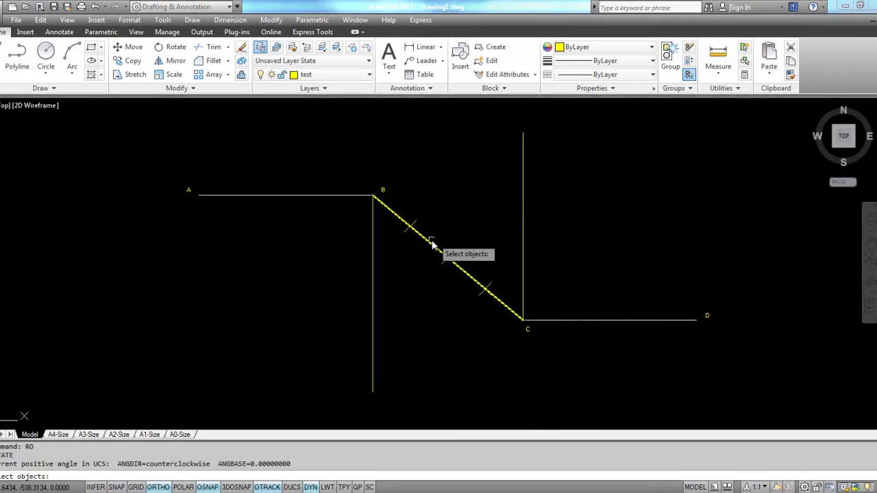
pyautogui.click(432, 245)
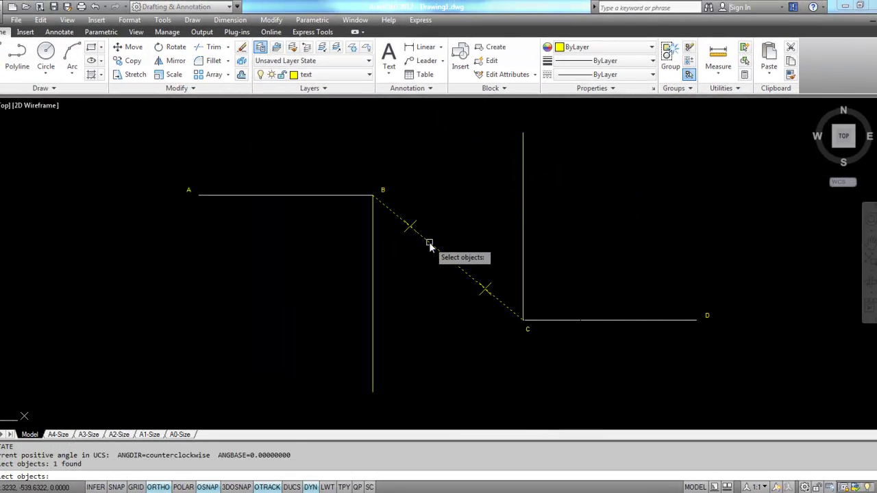
pyautogui.press('Return')
pyautogui.click(410, 225)
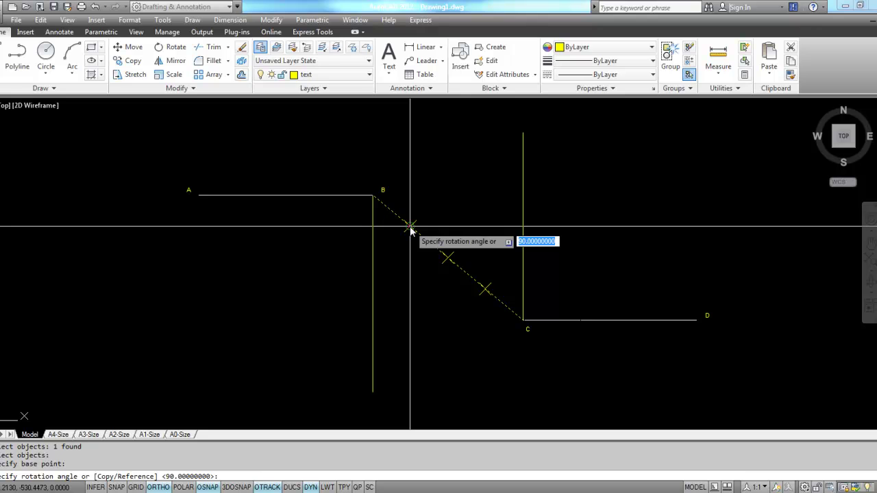
pyautogui.press('Return')
pyautogui.write('90')
# Extend the perpendicular down to the vertical line through B
pyautogui.press('Return')
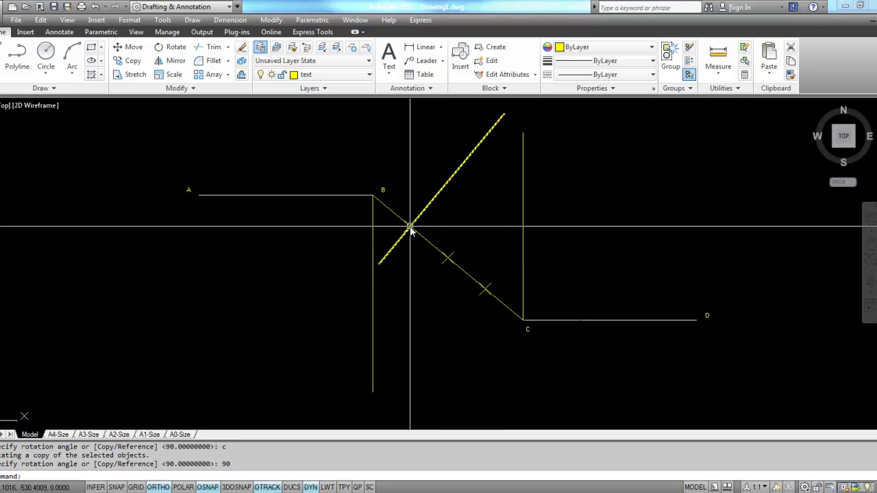
pyautogui.write('ex')
pyautogui.press('Return')
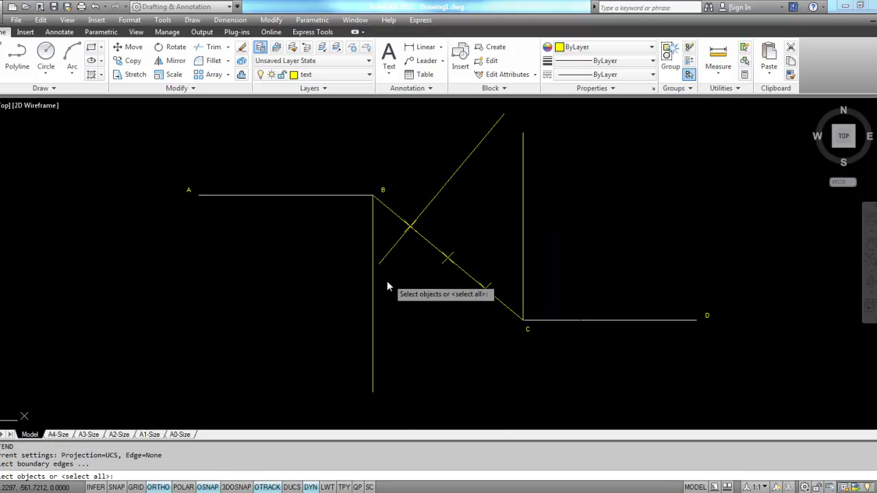
pyautogui.click(373, 302)
pyautogui.press('Return')
pyautogui.press('Return')
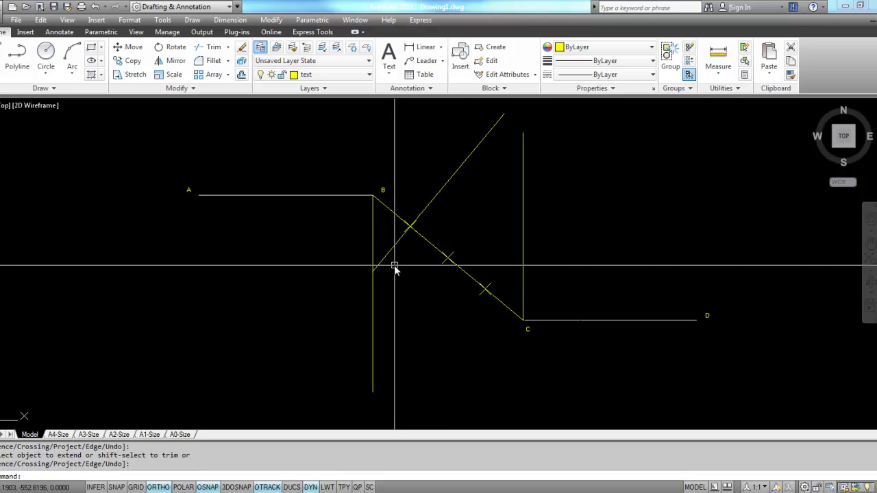
# Copy the perpendicular from the first division point of BC to the third division point
pyautogui.write('co')
pyautogui.press('Return')
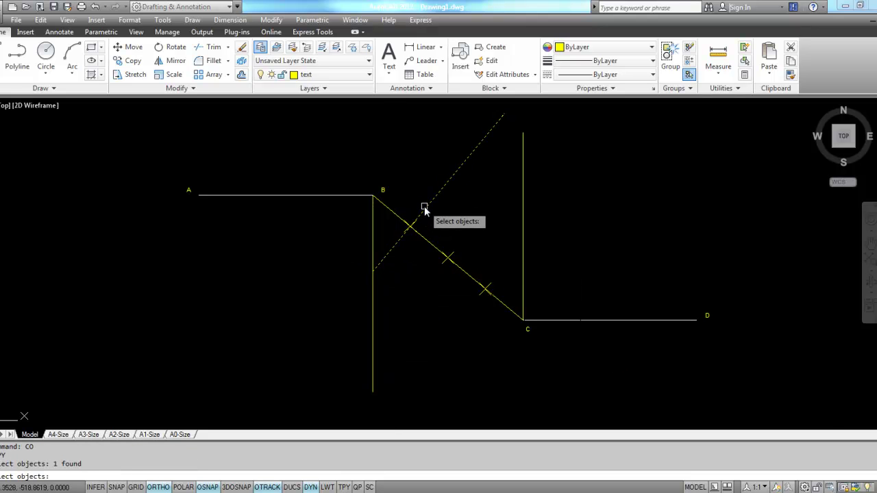
pyautogui.press('Return')
pyautogui.click(409, 230)
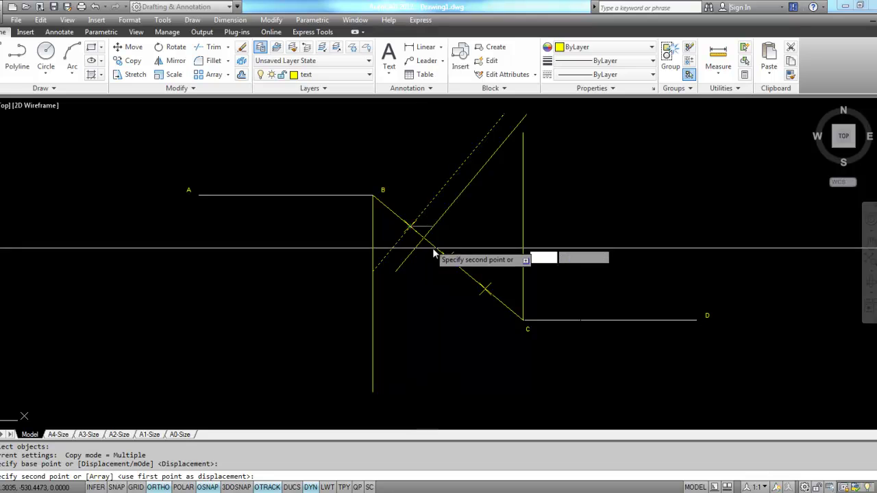
pyautogui.click(485, 290)
pyautogui.press('Return')
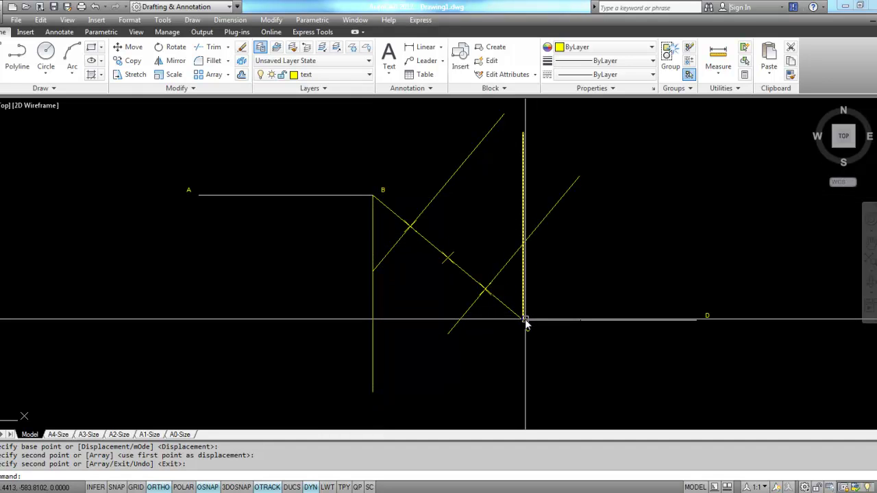
# Draw a circle centred above C through C, and one centred below B through B
pyautogui.click(55, 54)
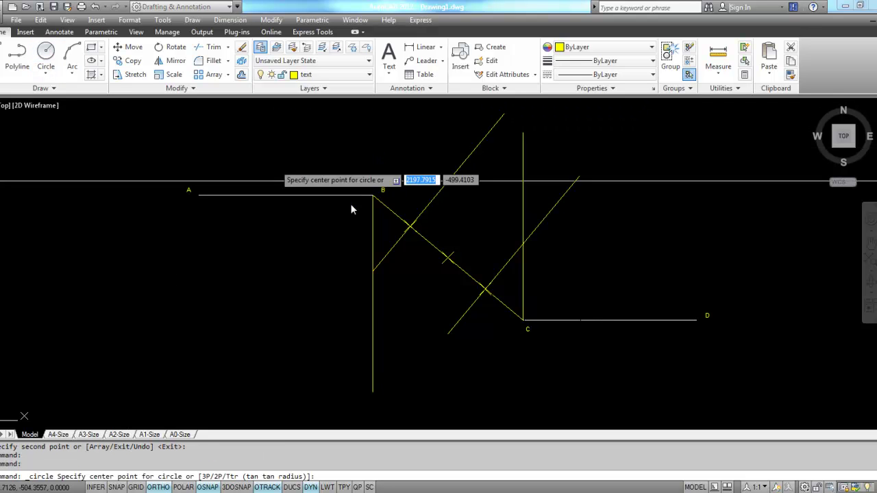
pyautogui.click(523, 245)
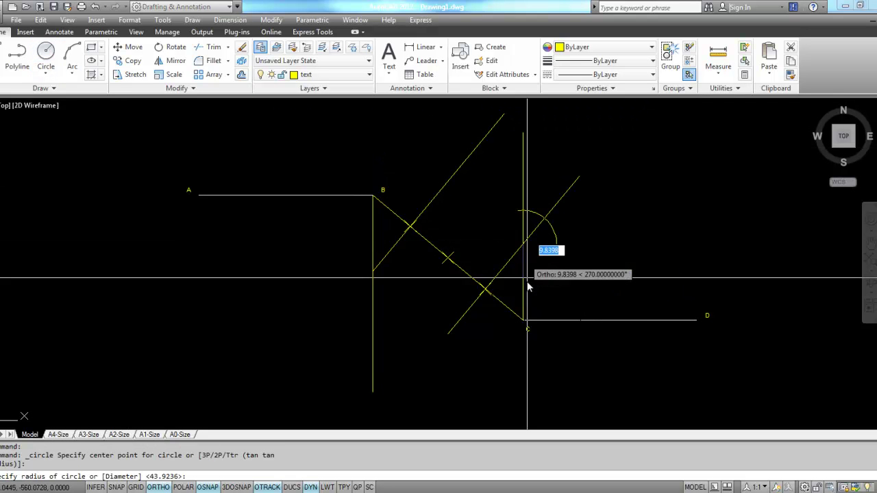
pyautogui.click(523, 320)
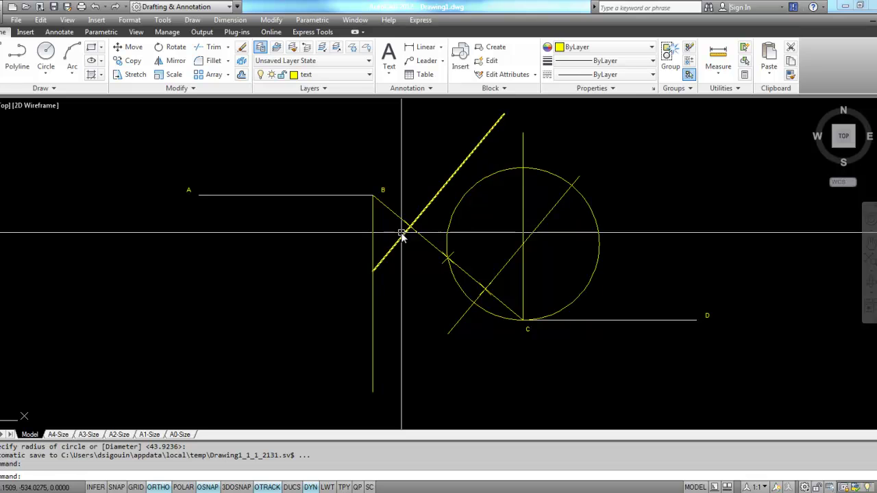
pyautogui.press('Return')
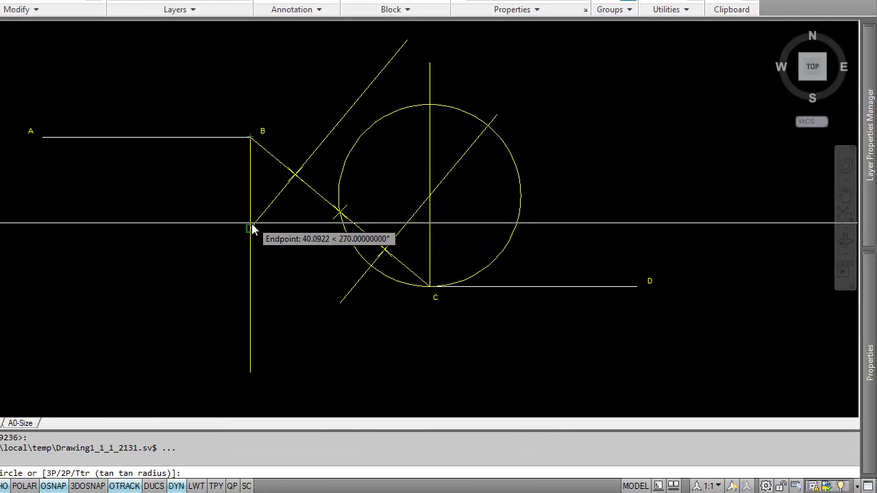
pyautogui.click(251, 228)
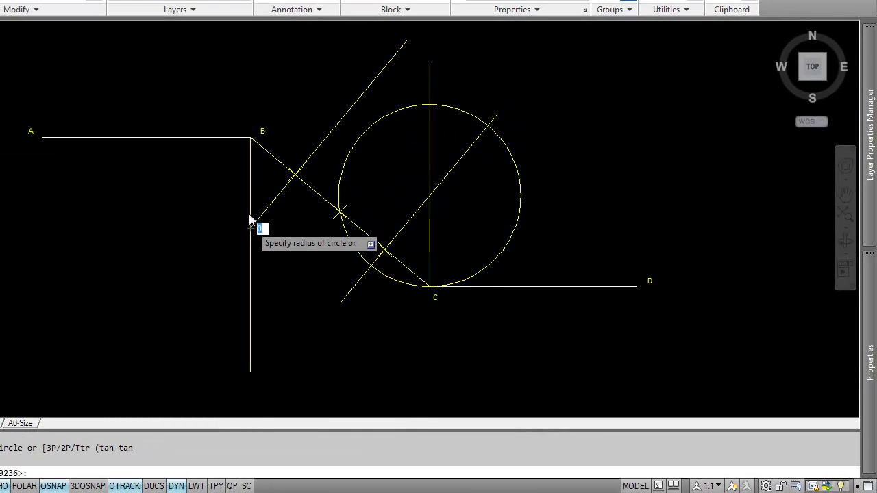
pyautogui.click(251, 137)
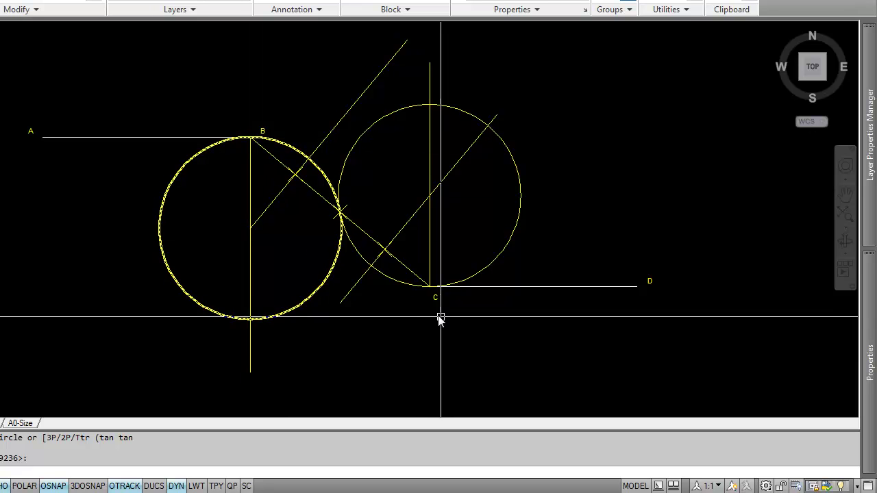